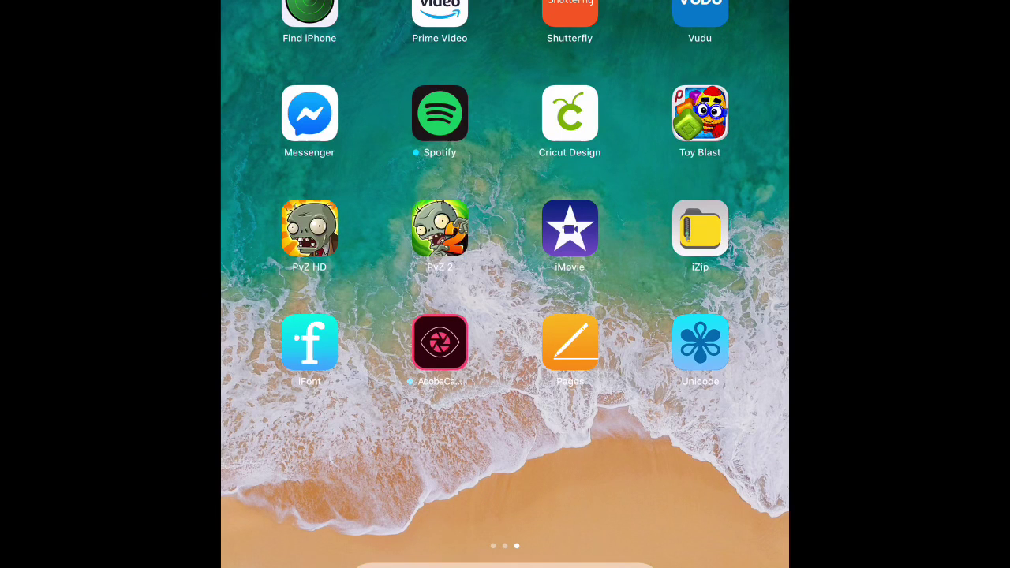
Launch Unicode and scroll through its list of installed fonts
left_click(699, 342)
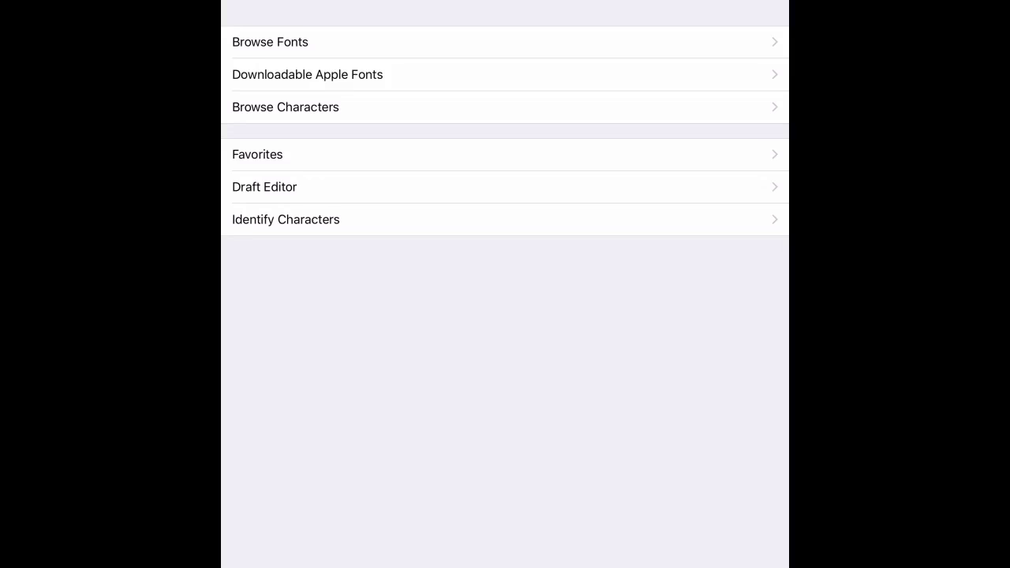
left_click(269, 42)
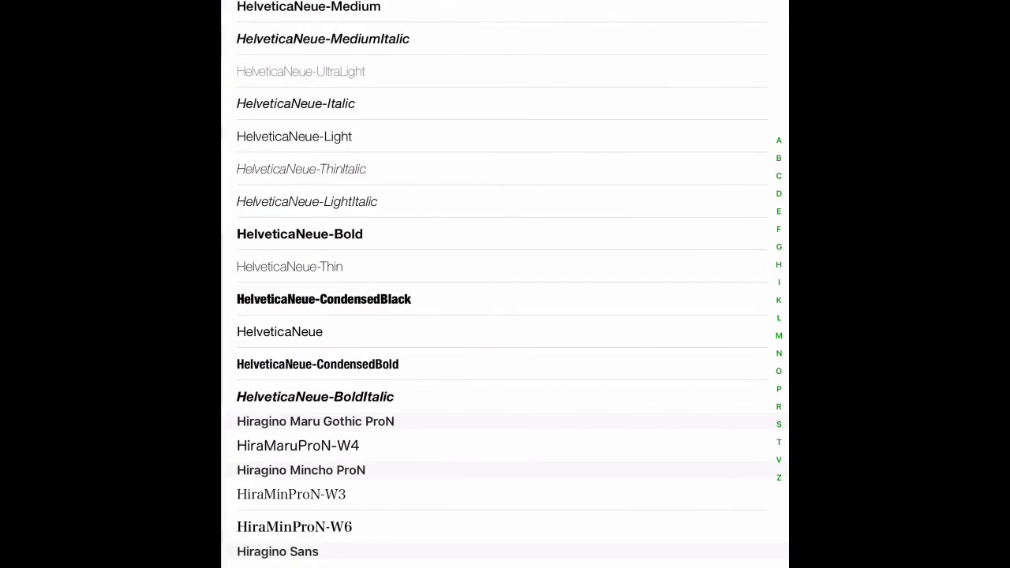
scroll(505, 316, "down", 2)
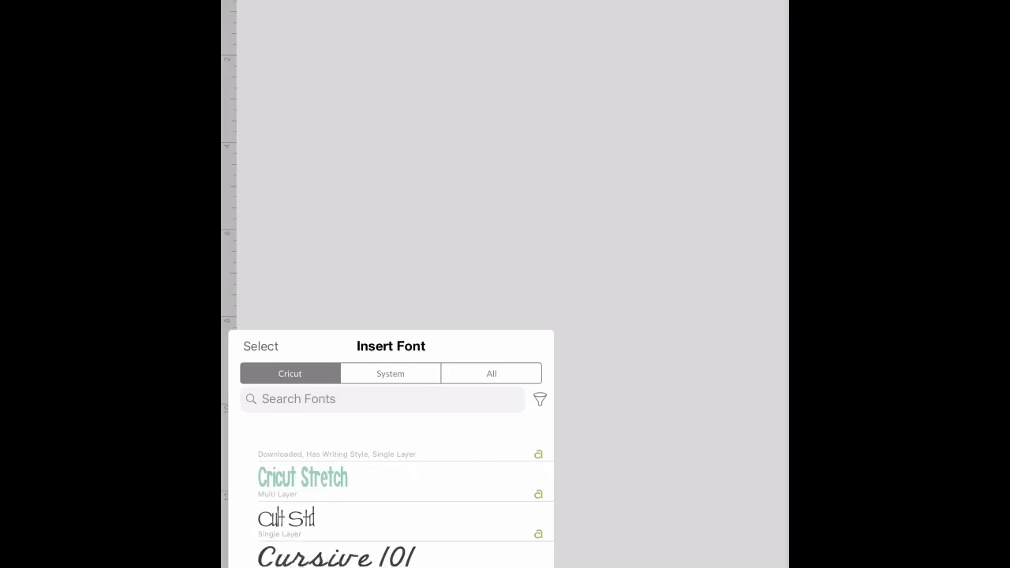
Add a new text box set in Samantha Upright from the System fonts list
left_click(390, 373)
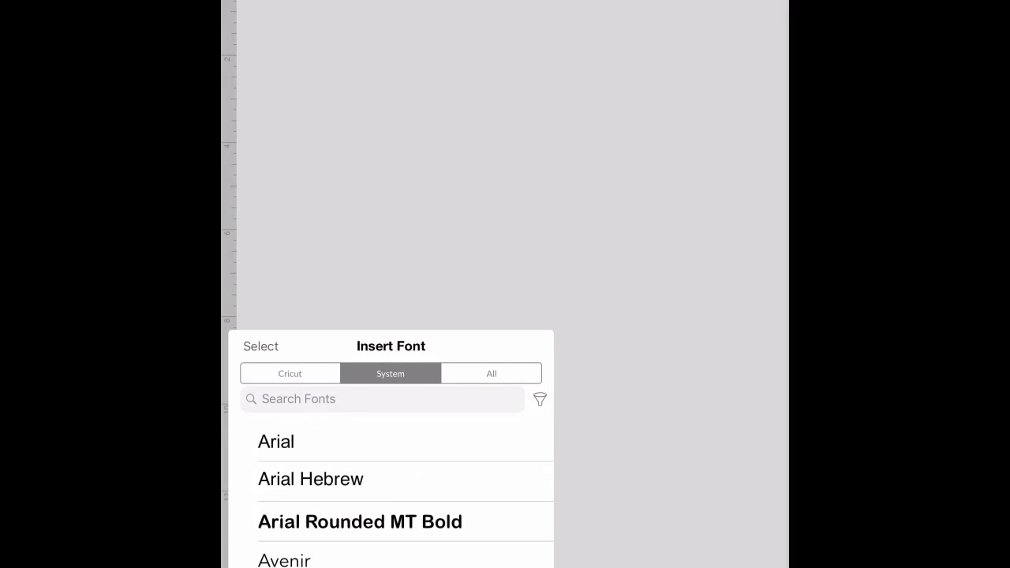
scroll(394, 489, "down", 5)
scroll(394, 489, "down", 5)
scroll(394, 489, "down", 5)
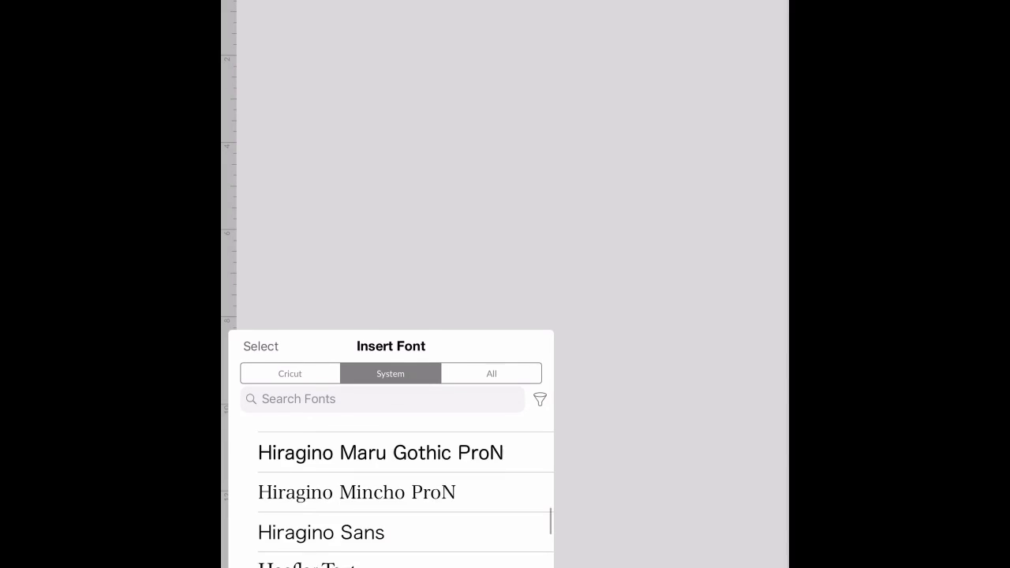
scroll(395, 489, "down", 5)
scroll(394, 489, "down", 5)
scroll(394, 489, "down", 5)
scroll(394, 489, "down", 2)
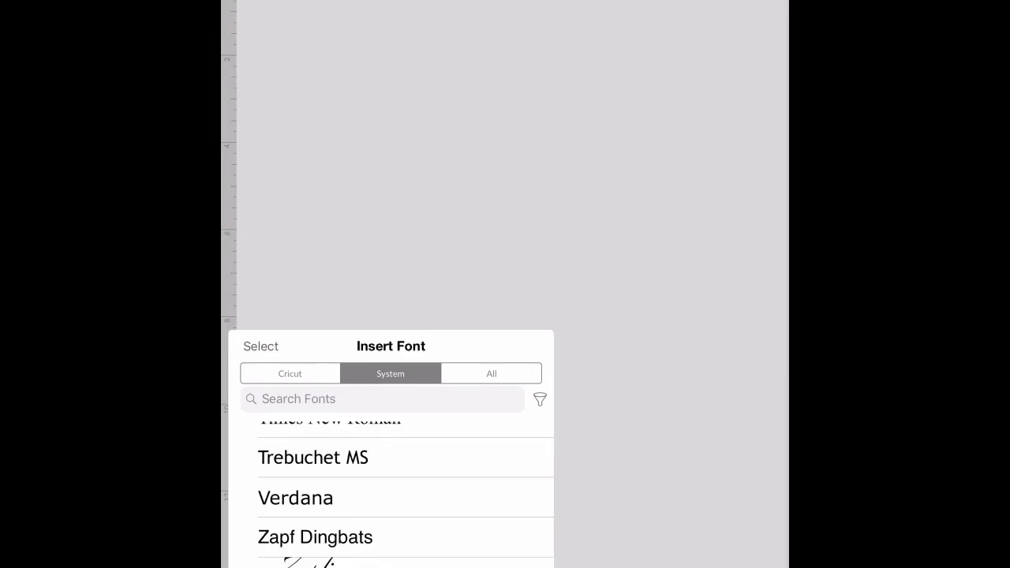
scroll(395, 489, "up", 3)
scroll(394, 489, "up", 5)
scroll(395, 489, "up", 3)
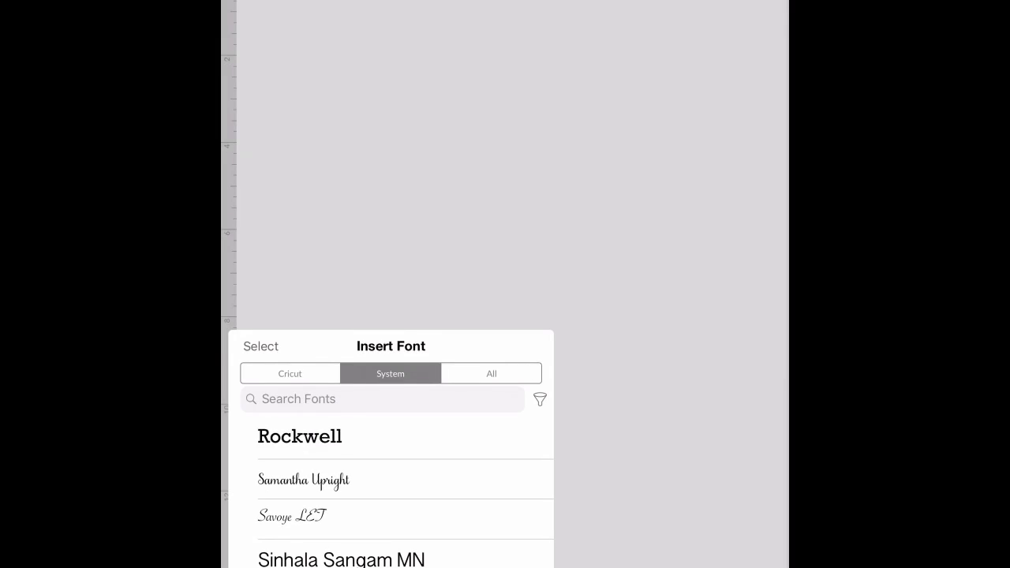
left_click(302, 435)
left_click_drag(505, 564, 505, 315)
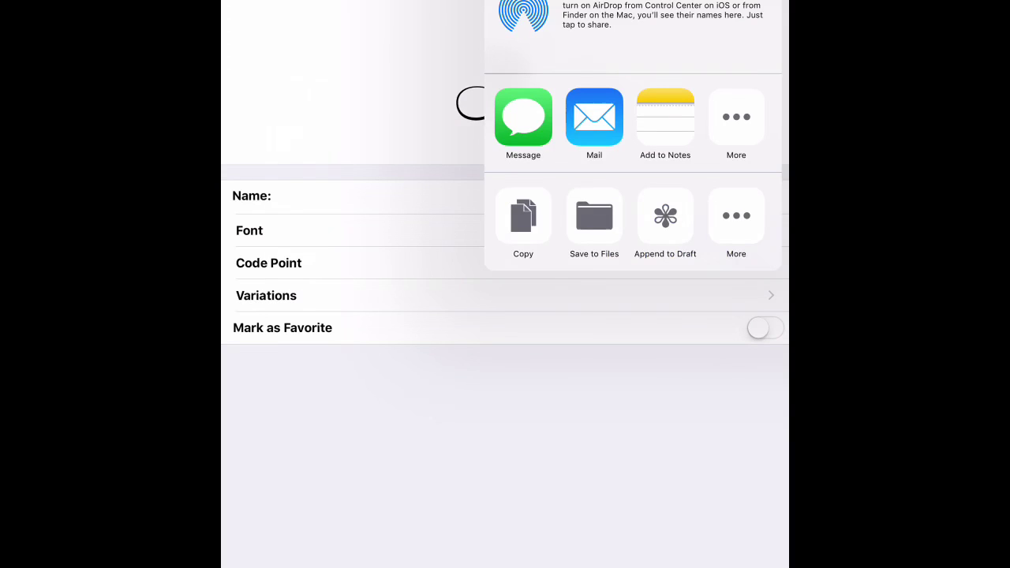
Copy the Samantha Upright swash H glyph from Unicode's share sheet
left_click(523, 217)
left_click_drag(504, 564, 505, 315)
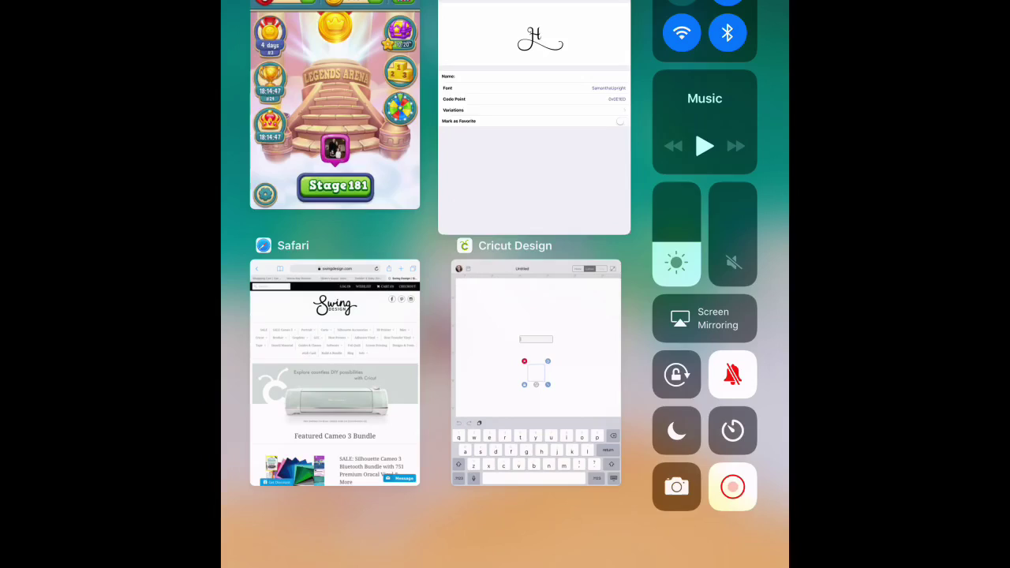
Paste the swash H into the Cricut text box and type 'ell' after it
left_click(536, 371)
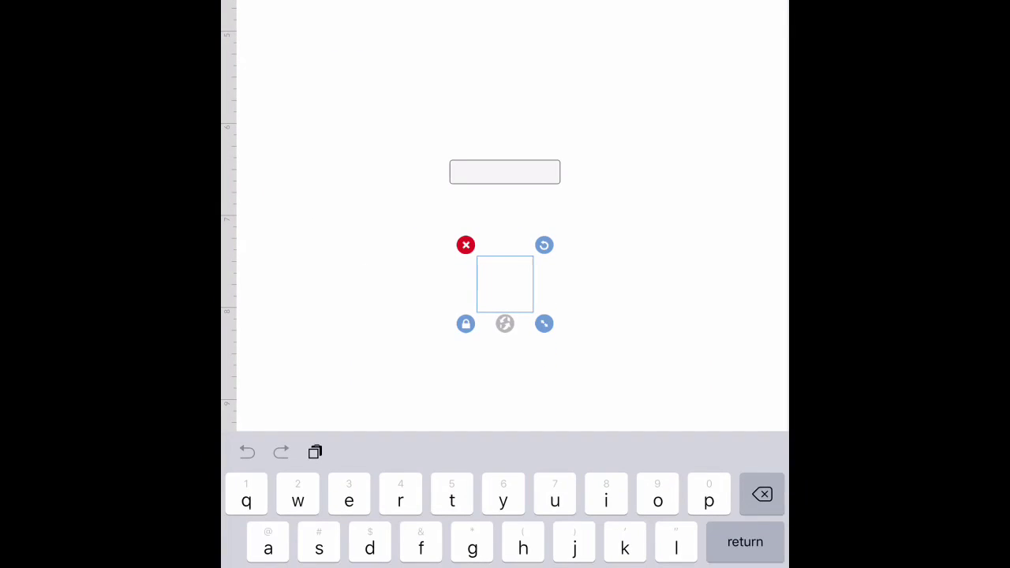
left_click(505, 172)
left_click(452, 138)
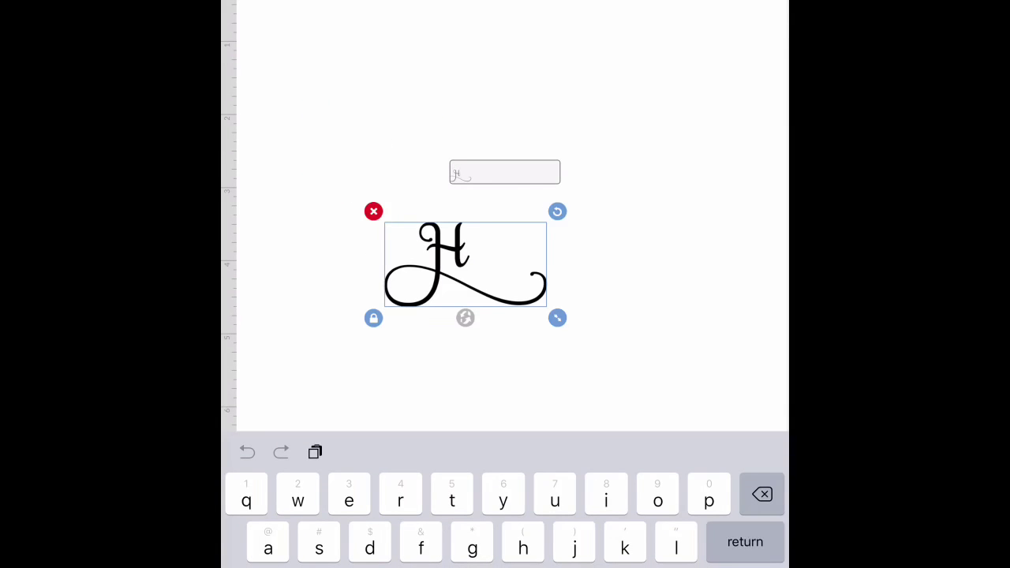
type("e")
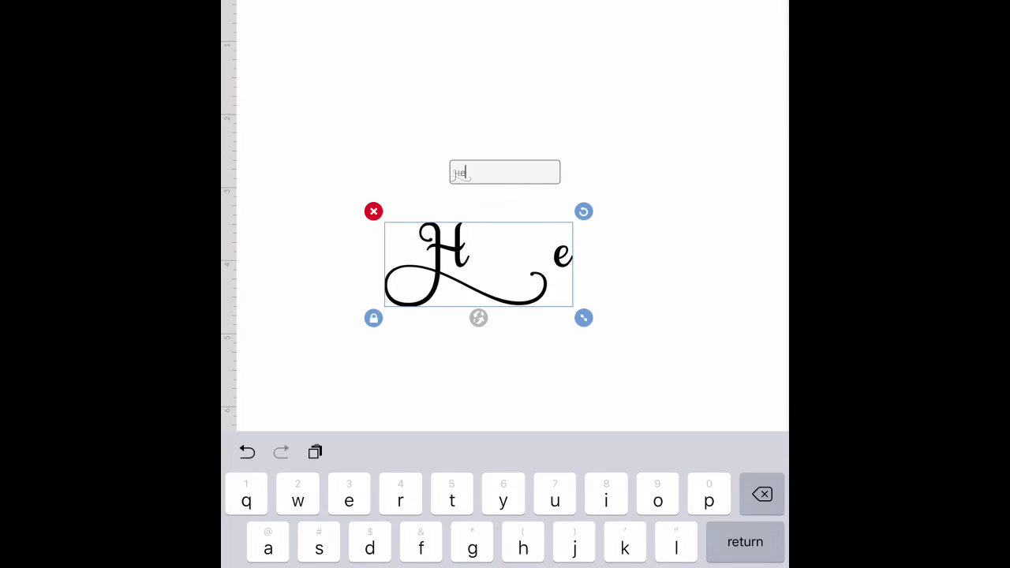
type("ll")
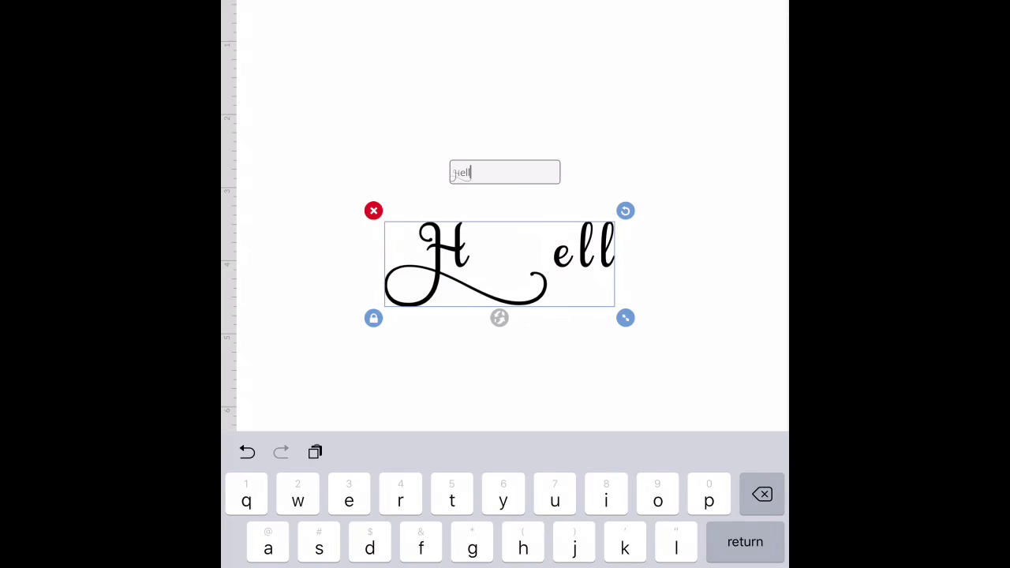
Switch to Unicode and open the swash o glyph's page
left_click_drag(504, 563, 505, 315)
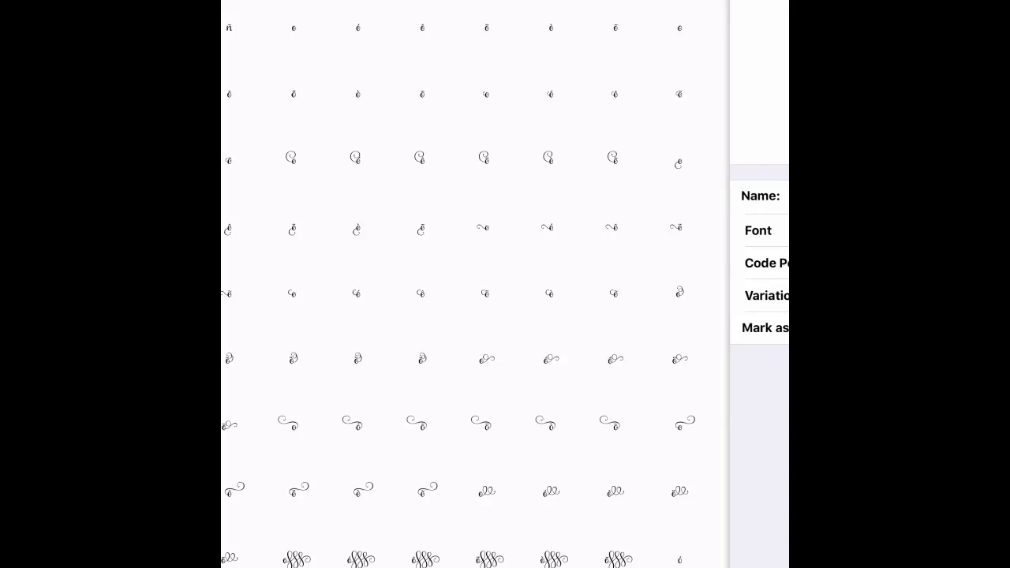
left_click(757, 10)
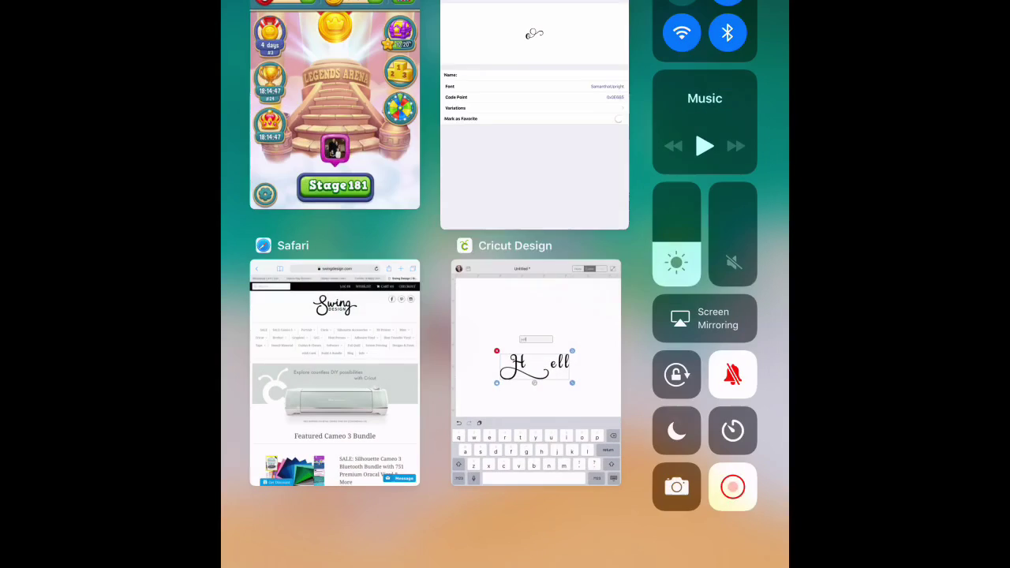
Paste the swash o after 'Hell' in the Cricut text box
left_click(534, 371)
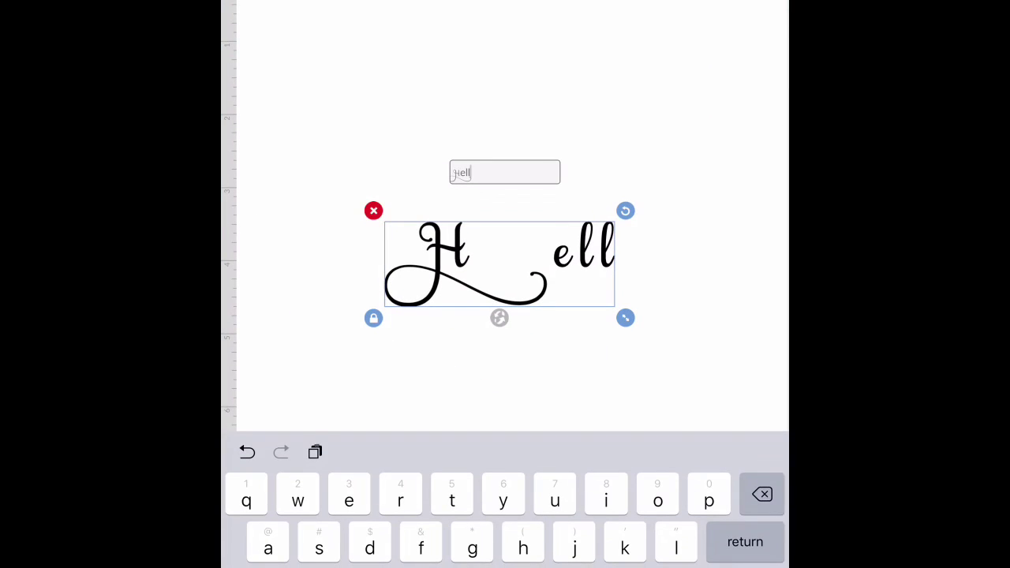
left_click(472, 172)
left_click(531, 137)
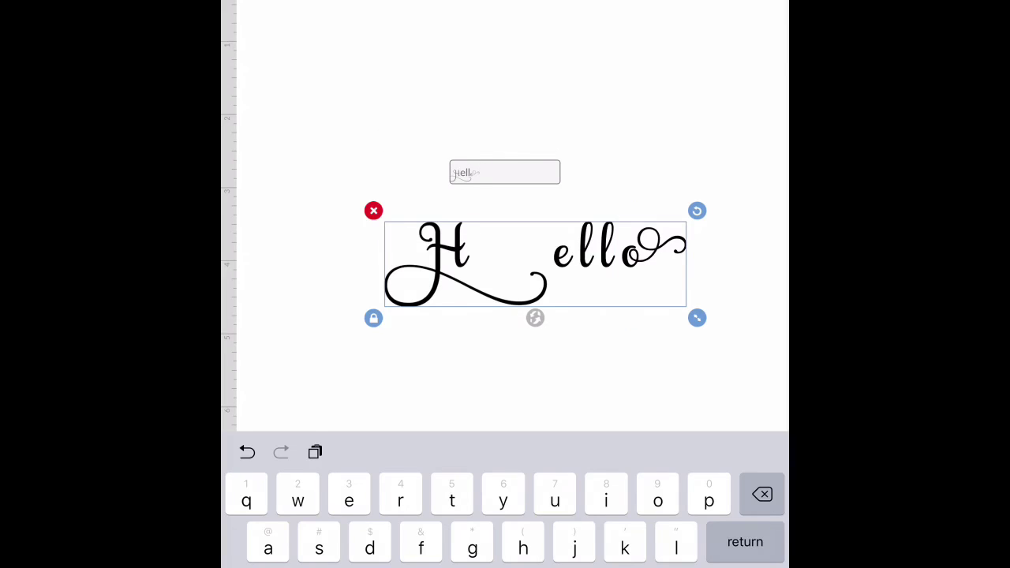